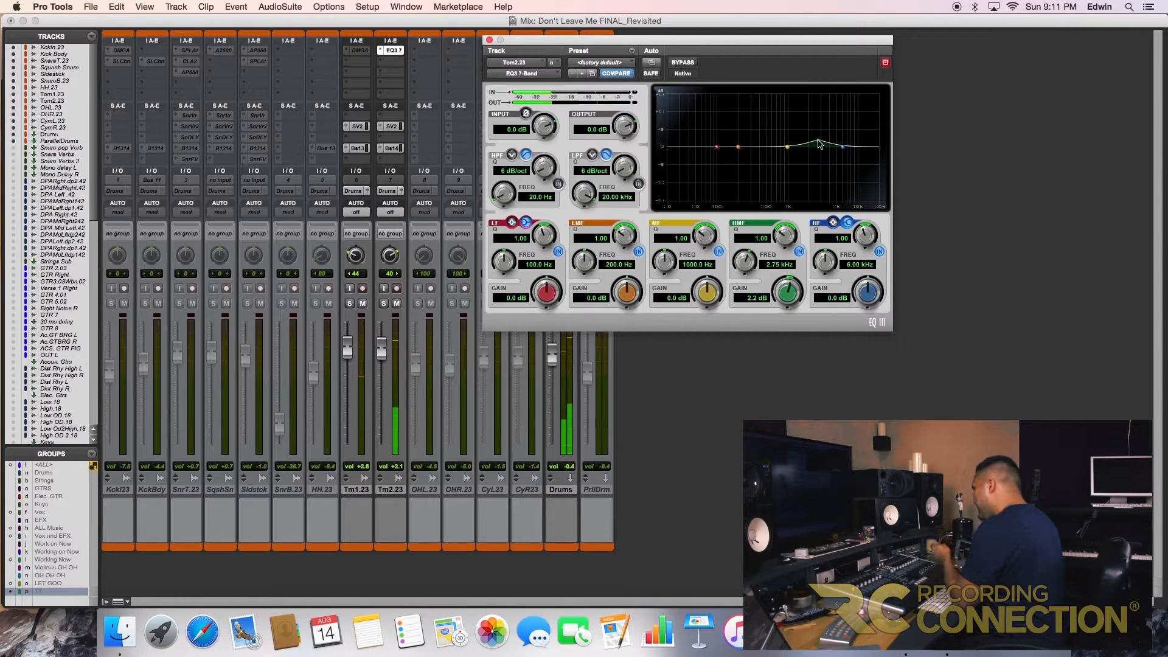
# Boost the high-mid band of Tom2's EQ to 4.0 dB at 2.97 kHz and enable its low-pass filter at 24 dB/oct
pyautogui.moveTo(819, 144); pyautogui.dragTo(821, 136)
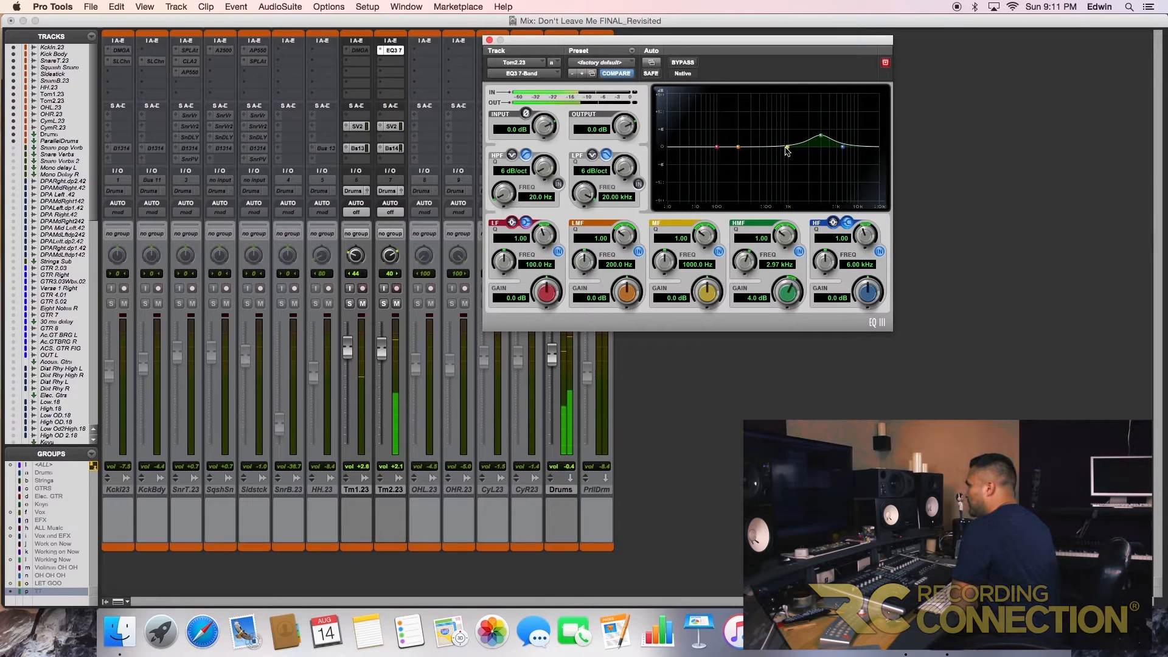
pyautogui.click(637, 183)
pyautogui.moveTo(623, 171); pyautogui.dragTo(633, 128)
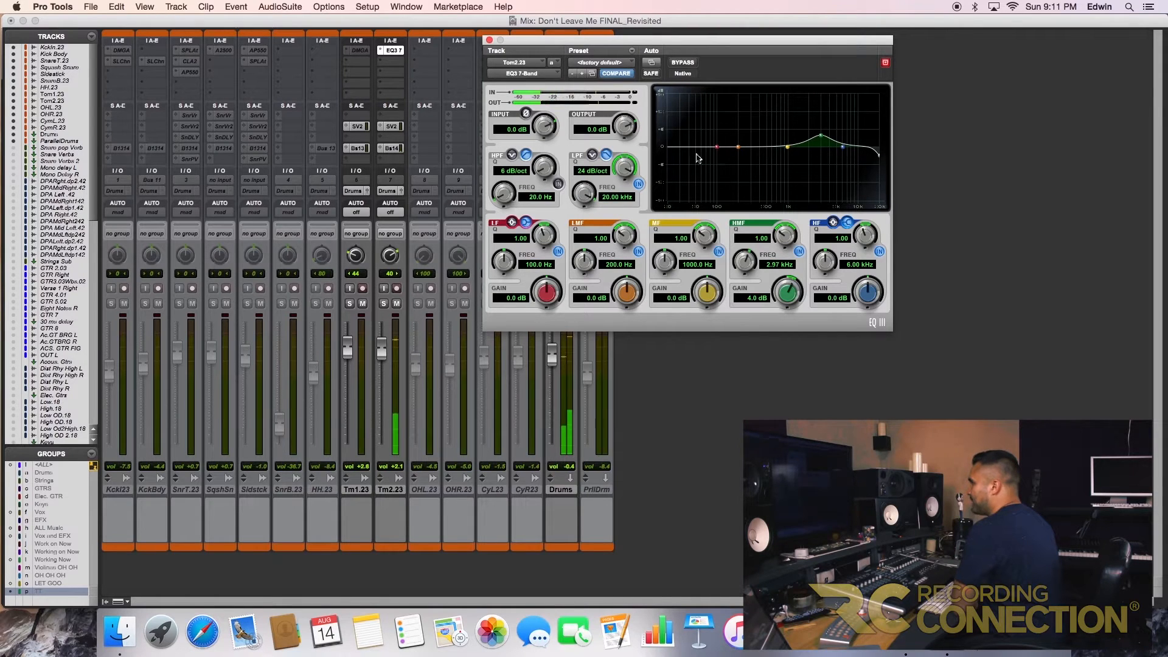
# Enable the high-pass filter in Tom2's EQ with a 24 dB/oct slope and a 55.4 Hz cutoff
pyautogui.click(558, 184)
pyautogui.moveTo(548, 175); pyautogui.dragTo(552, 110)
pyautogui.moveTo(502, 191)
pyautogui.mouseDown()
pyautogui.moveTo(508, 158)
pyautogui.moveTo(507, 199)
pyautogui.mouseUp()
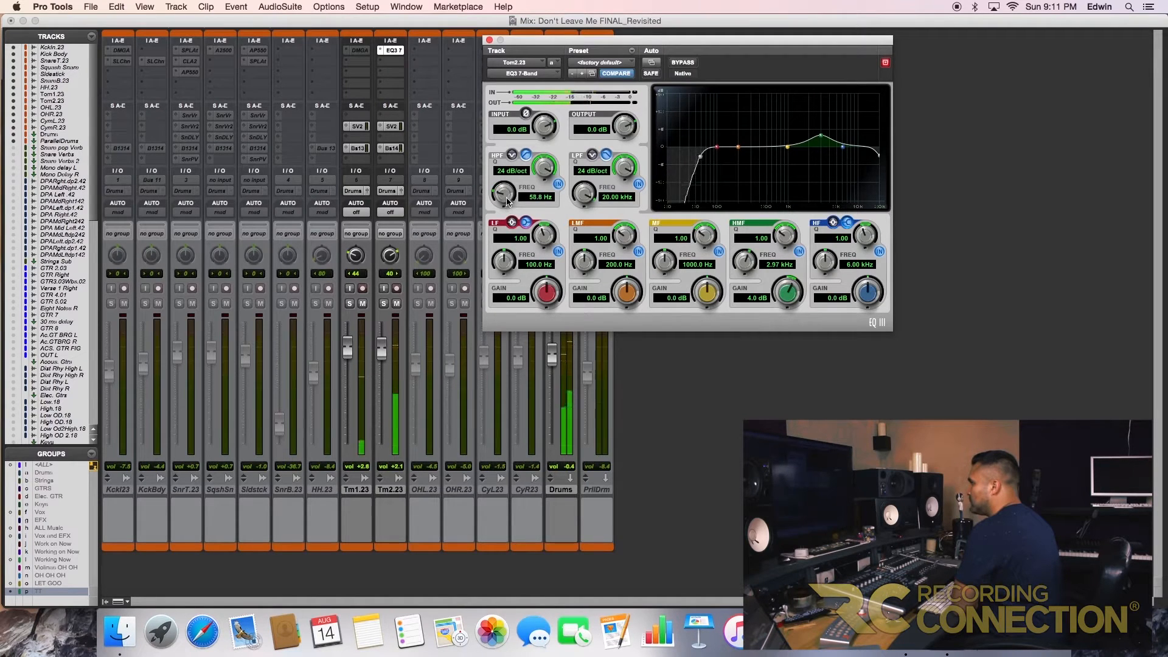
pyautogui.moveTo(507, 199); pyautogui.dragTo(504, 203)
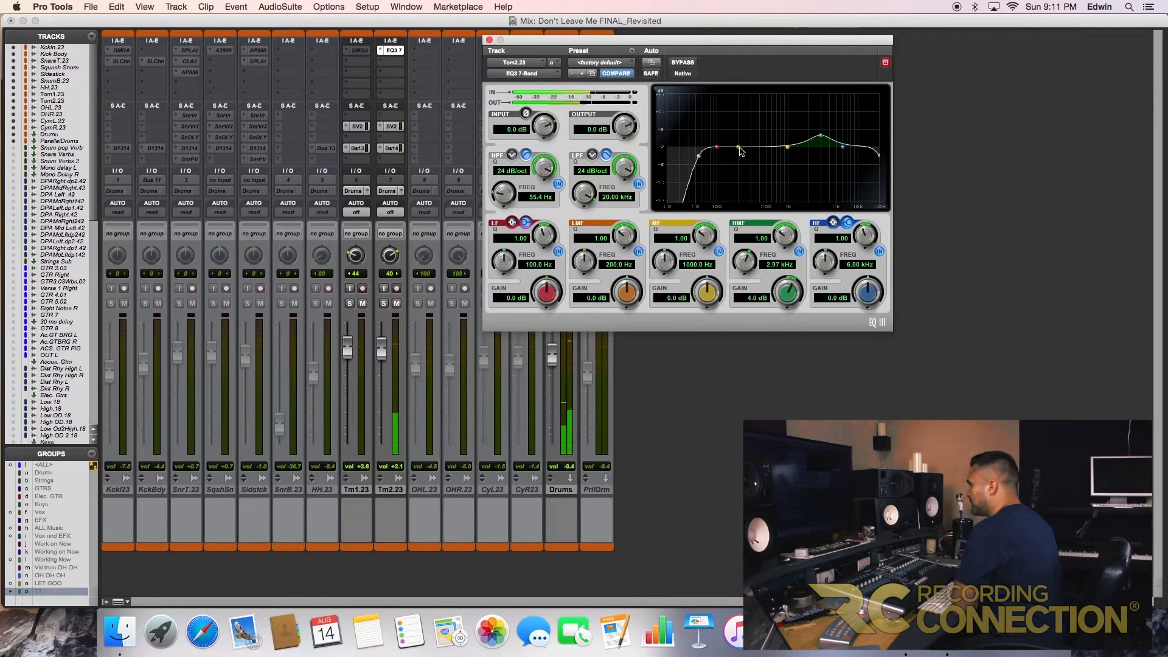
# In Tom2's EQ, cut the mid band to -5.0 dB at 645.1 Hz, Q 2.82, and set the high-mid band to 4.6 dB at 2.54 kHz, Q 2.54
pyautogui.moveTo(788, 148); pyautogui.dragTo(796, 110)
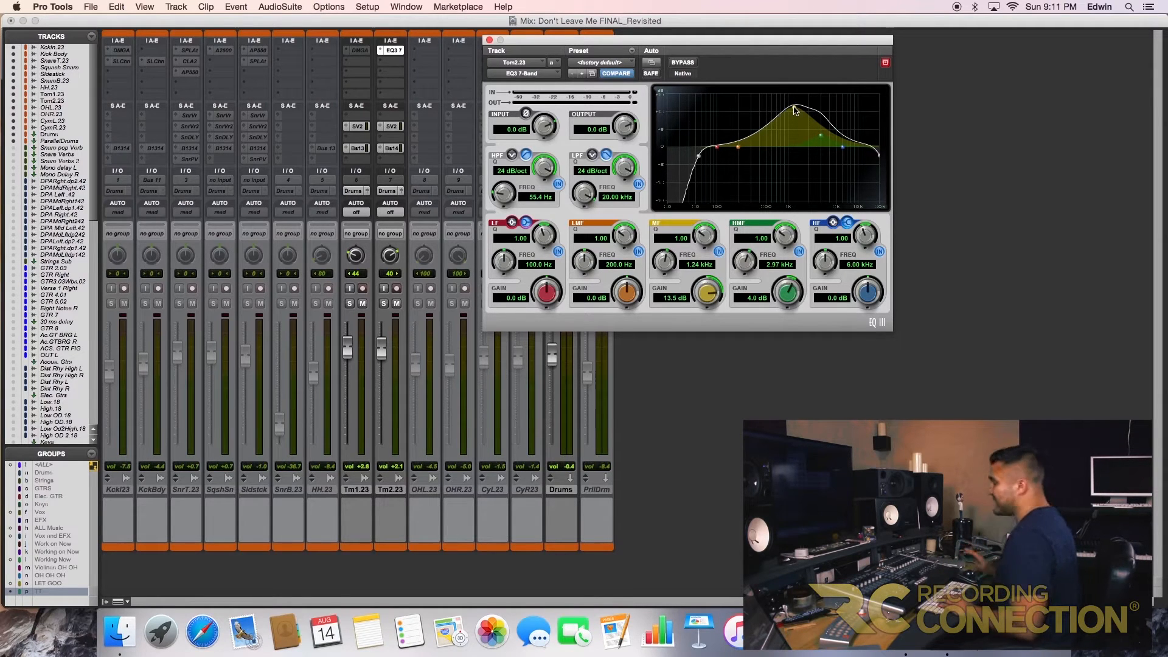
pyautogui.moveTo(793, 110); pyautogui.dragTo(771, 166)
pyautogui.moveTo(705, 236); pyautogui.dragTo(710, 210)
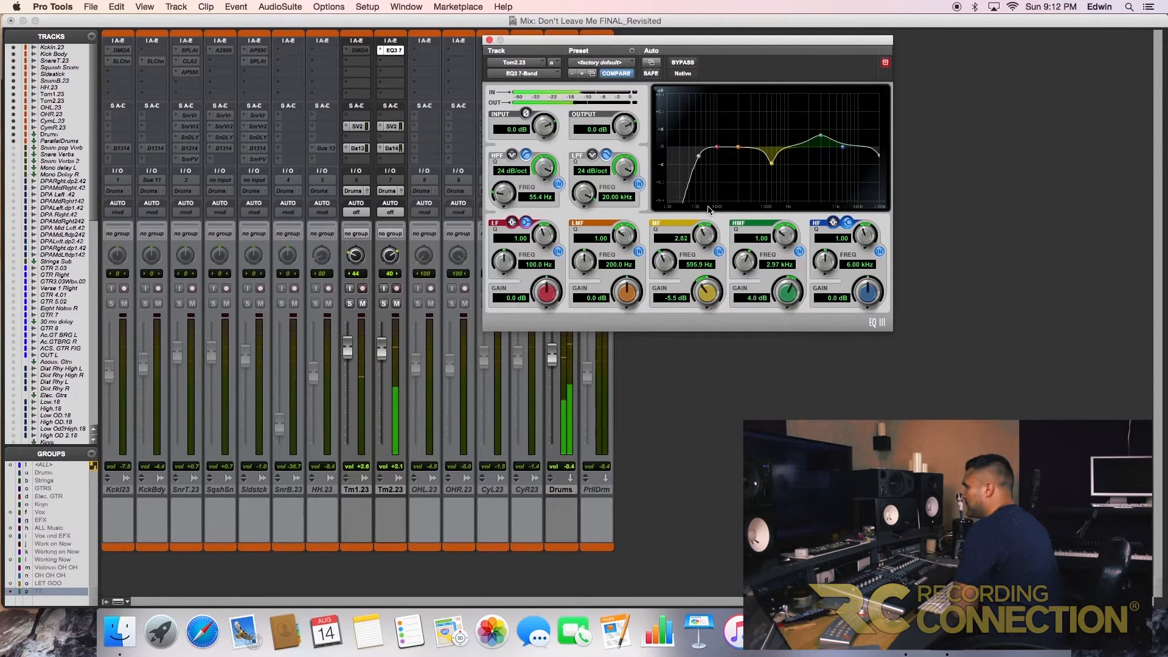
pyautogui.moveTo(772, 163); pyautogui.dragTo(815, 133)
pyautogui.moveTo(783, 226); pyautogui.dragTo(786, 206)
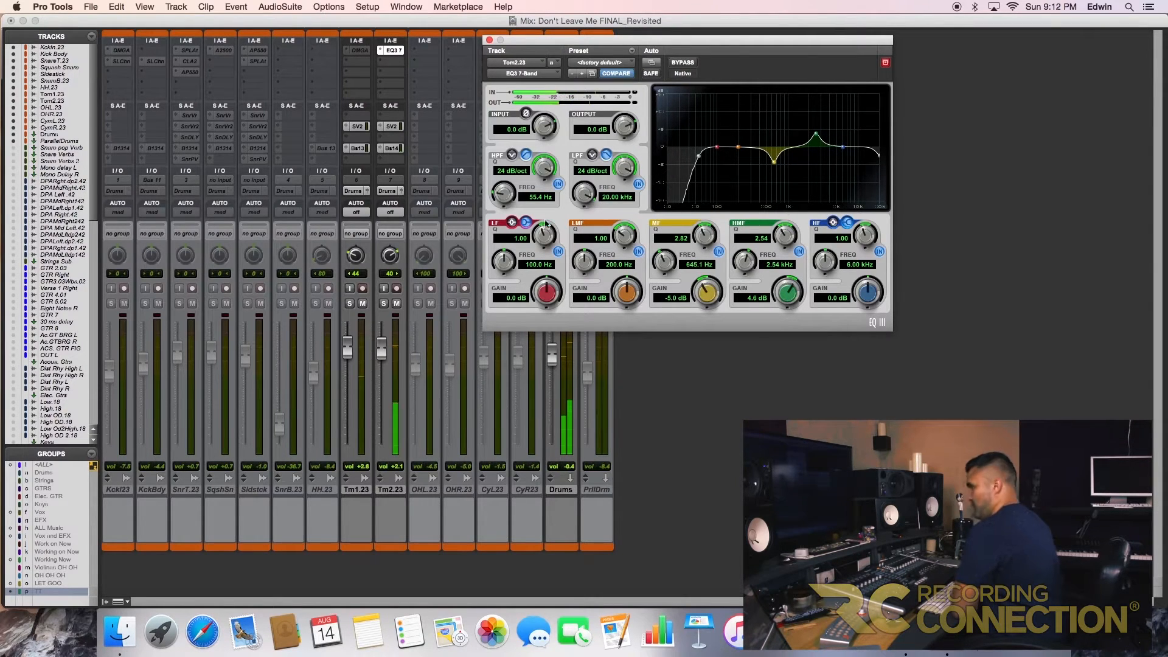
# Raise the Tm1.23 track's volume to +3.3 dB and replace its missing first insert with EQ3 7-Band (mono)
pyautogui.moveTo(348, 348); pyautogui.dragTo(347, 345)
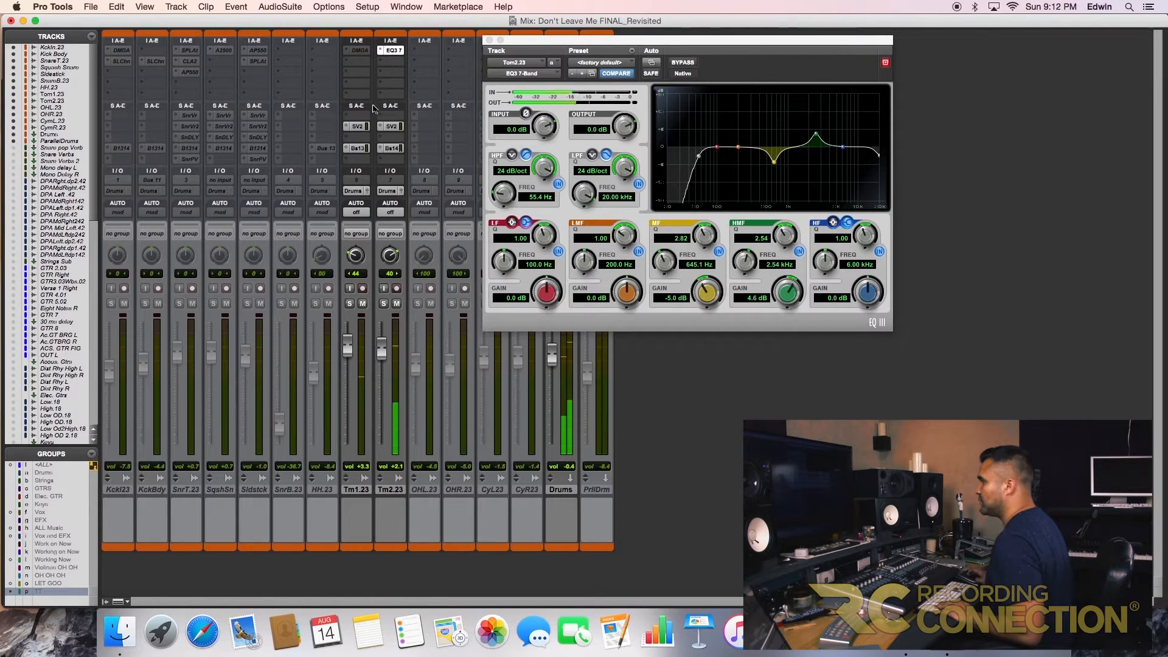
pyautogui.click(352, 51)
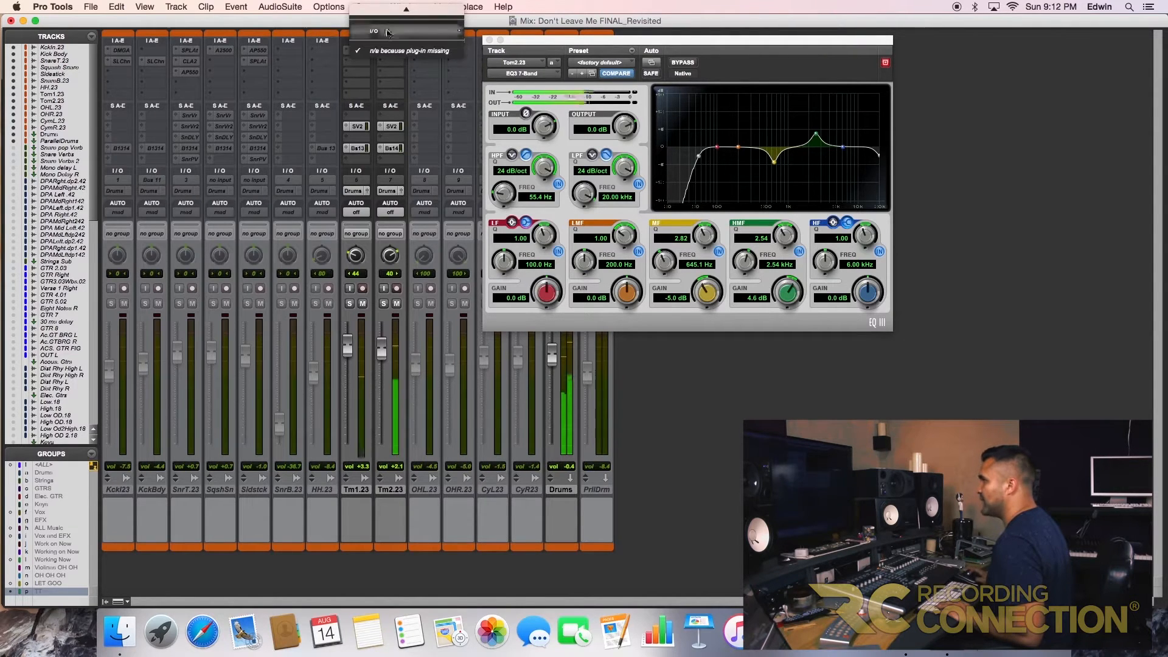
pyautogui.moveTo(395, 12)
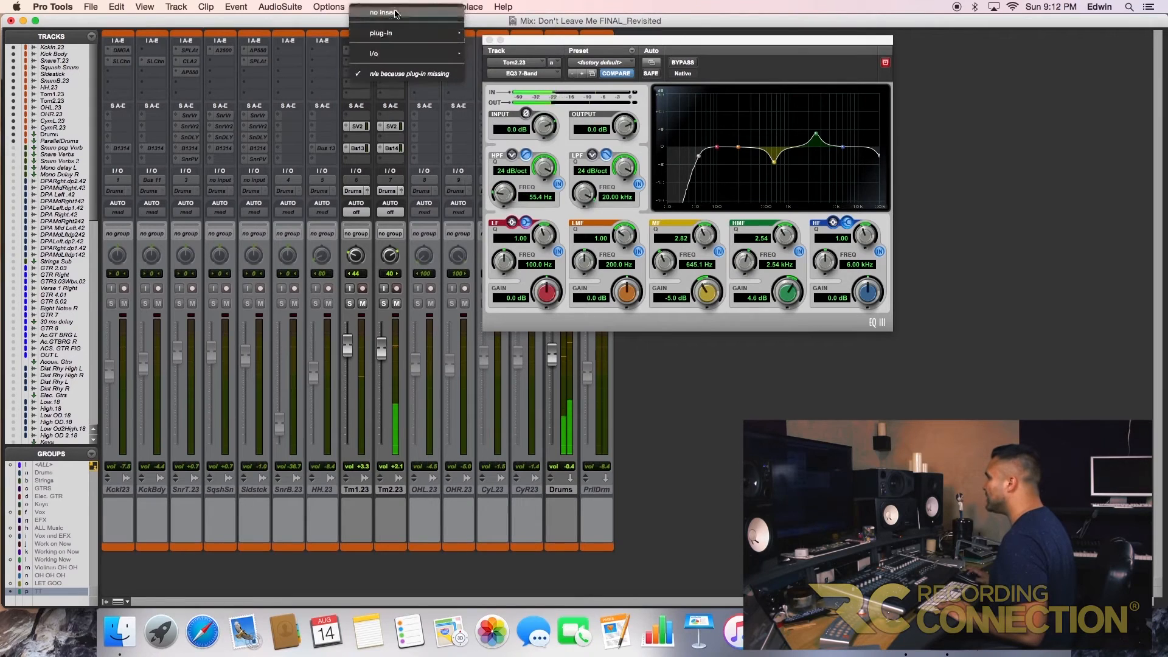
pyautogui.moveTo(389, 33)
pyautogui.moveTo(492, 36)
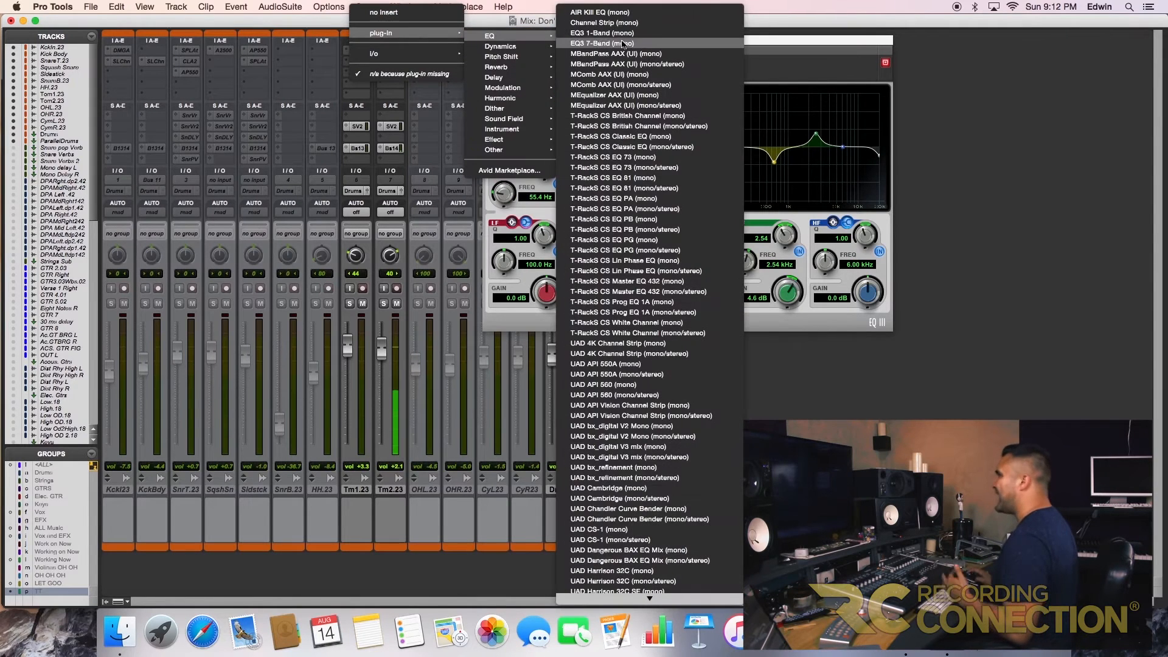
pyautogui.click(620, 43)
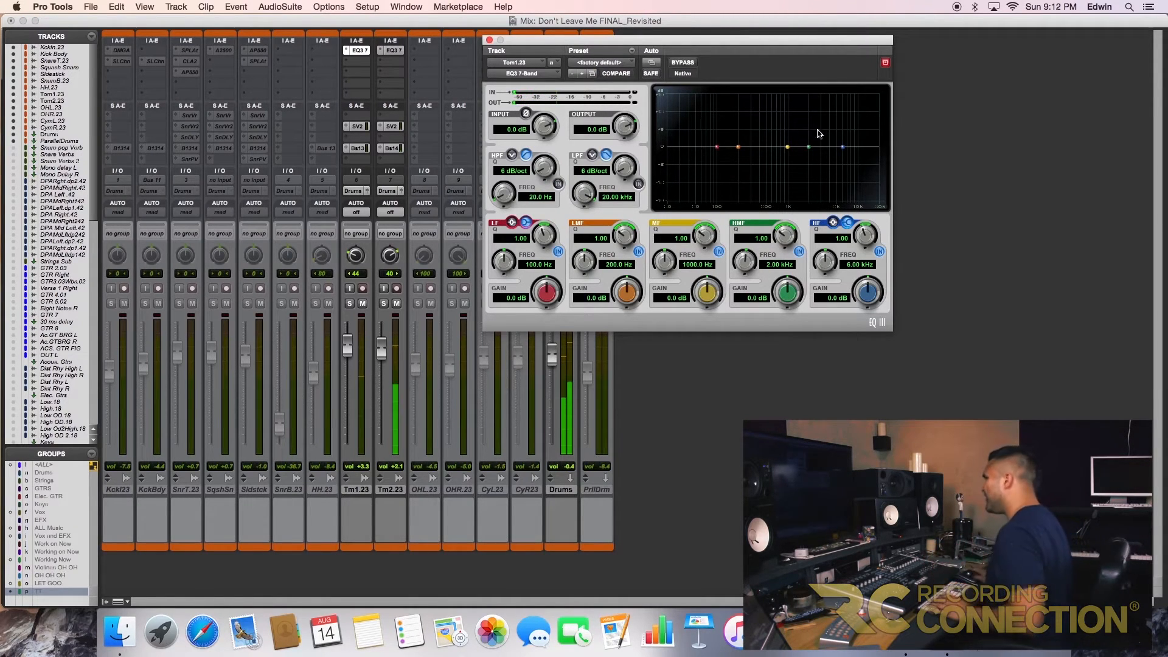
# In Tom1's EQ, boost the high band to 5.0 dB at 5.19 kHz and the high-mid band to 5.2 dB at 2.04 kHz, Q 2.92
pyautogui.moveTo(842, 147); pyautogui.dragTo(809, 135)
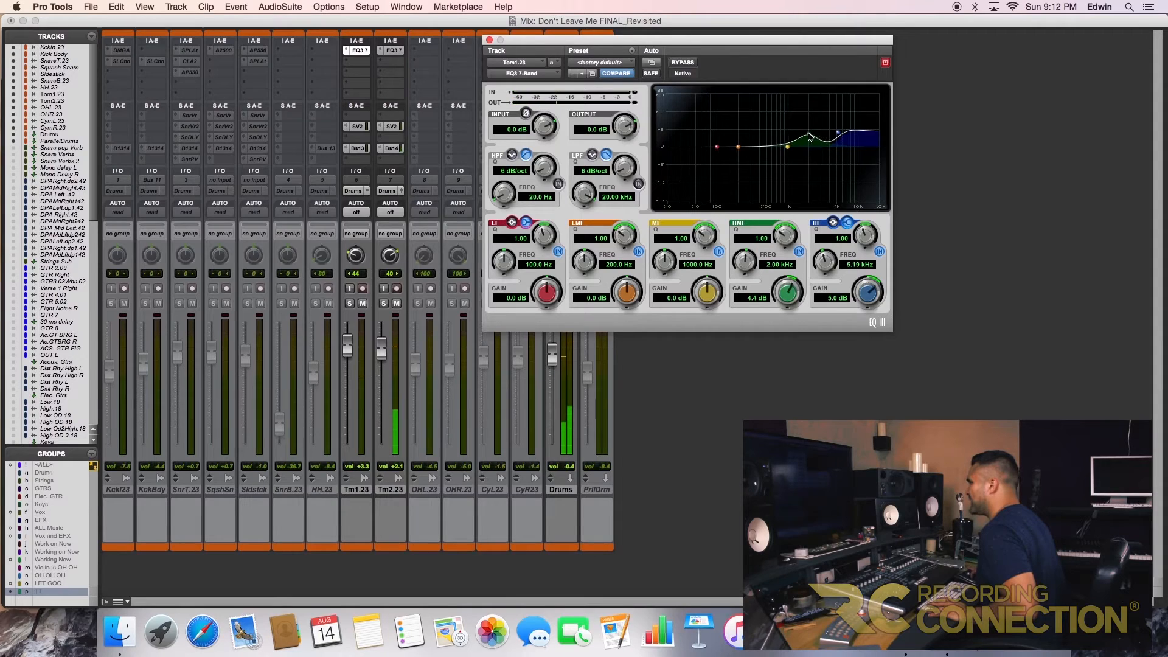
pyautogui.moveTo(788, 242); pyautogui.dragTo(788, 216)
pyautogui.moveTo(809, 134); pyautogui.dragTo(811, 134)
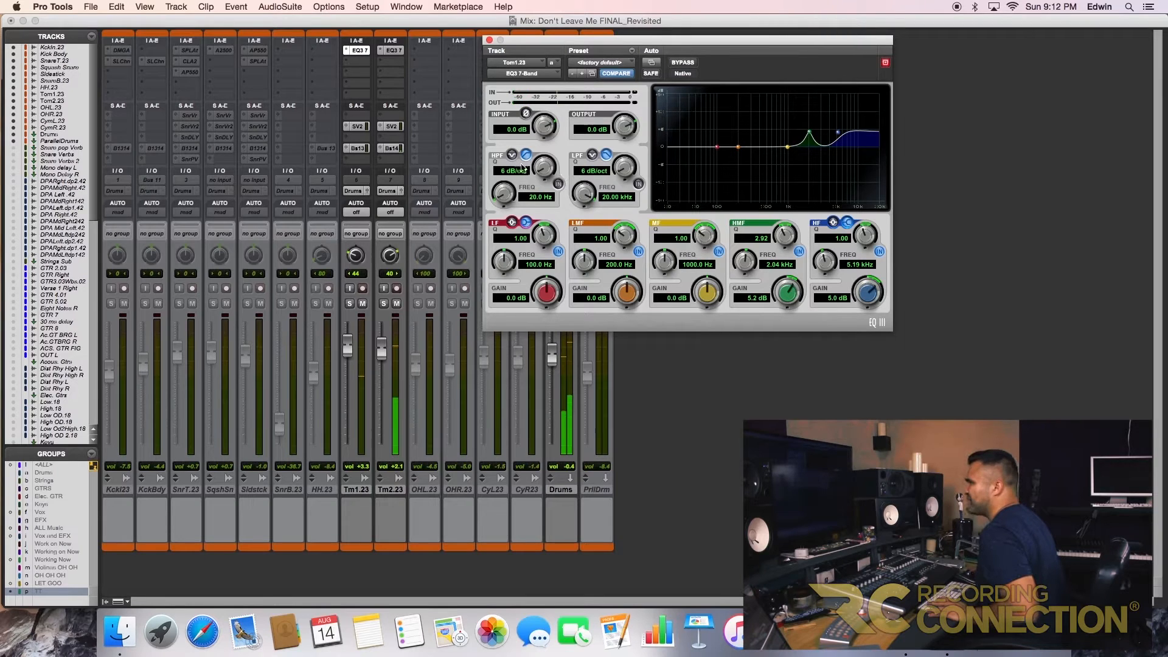
# Enable the high-pass filter in Tom1's EQ at 18 dB/oct and 148.8 Hz, adjust the mid band around 940 Hz, and close the EQ
pyautogui.click(557, 184)
pyautogui.moveTo(543, 167); pyautogui.dragTo(545, 124)
pyautogui.moveTo(501, 204); pyautogui.dragTo(503, 171)
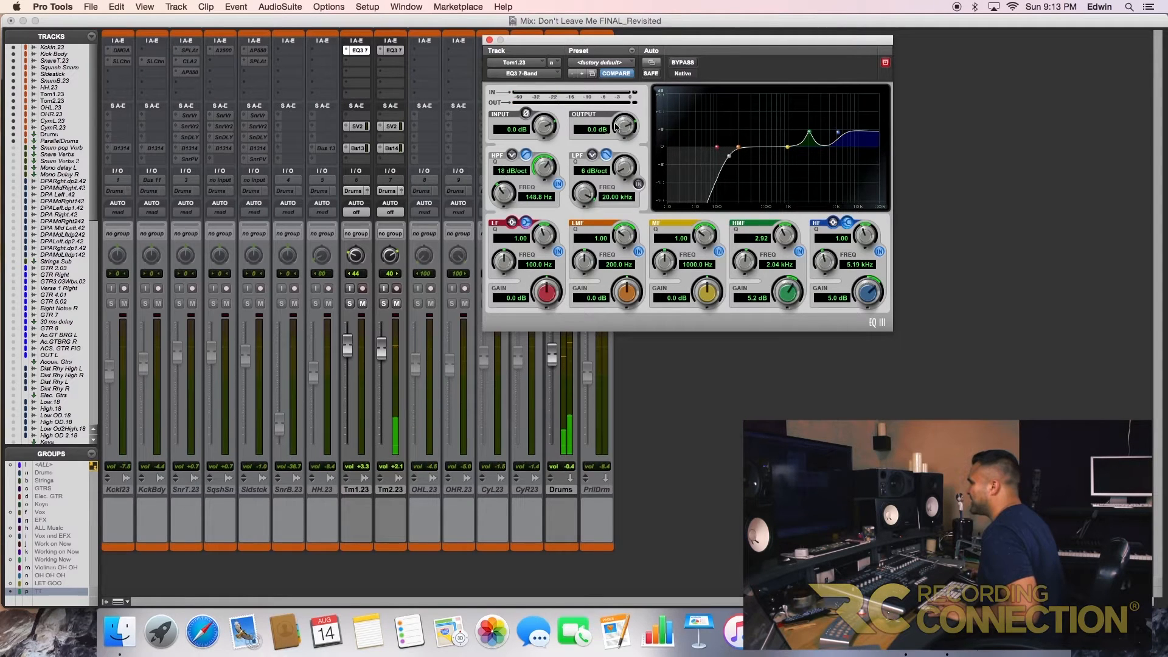
pyautogui.moveTo(783, 146); pyautogui.dragTo(787, 148)
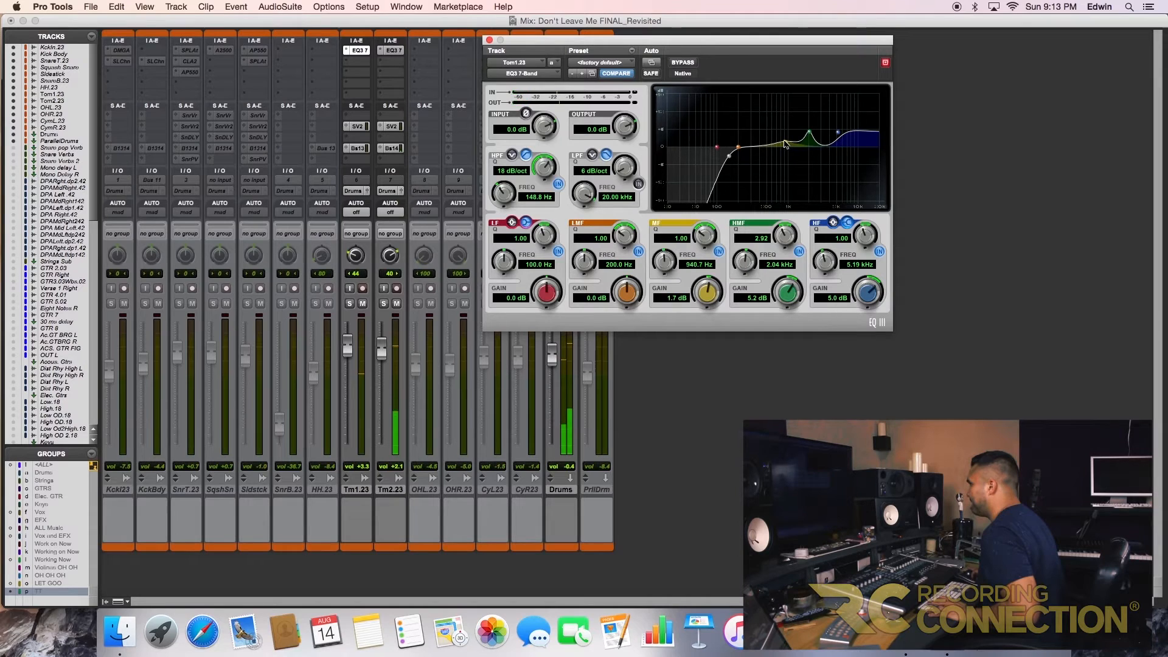
pyautogui.click(490, 41)
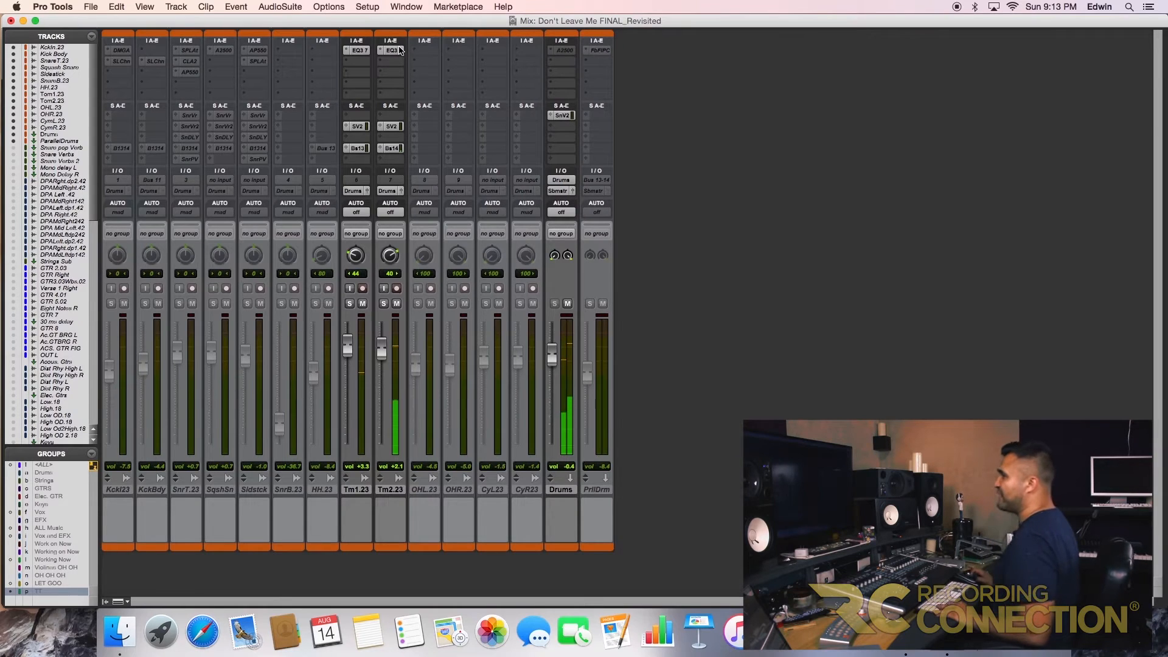
# Bypass and re-enable the EQs on Tom1 and Tom2 to compare the toms with and without equalization
pyautogui.keyDown('super'); pyautogui.click(395, 50); pyautogui.keyUp('super')
pyautogui.keyDown('super'); pyautogui.click(356, 51); pyautogui.keyUp('super')
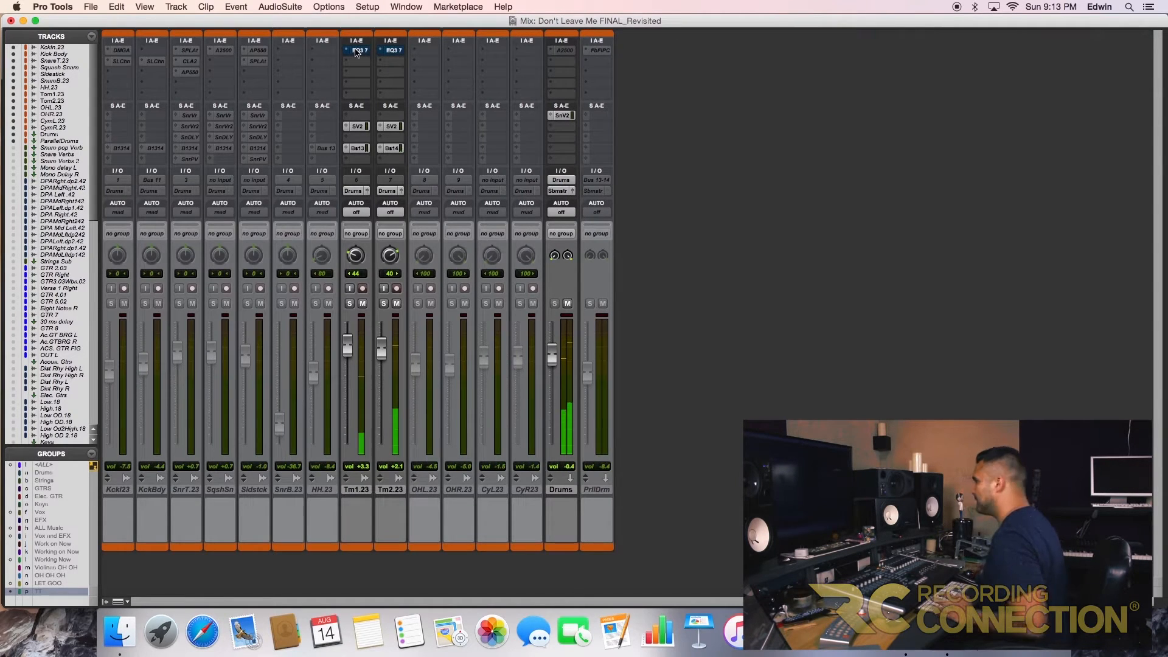
pyautogui.keyDown('super'); pyautogui.click(395, 50); pyautogui.keyUp('super')
pyautogui.keyDown('super'); pyautogui.click(360, 53); pyautogui.keyUp('super')
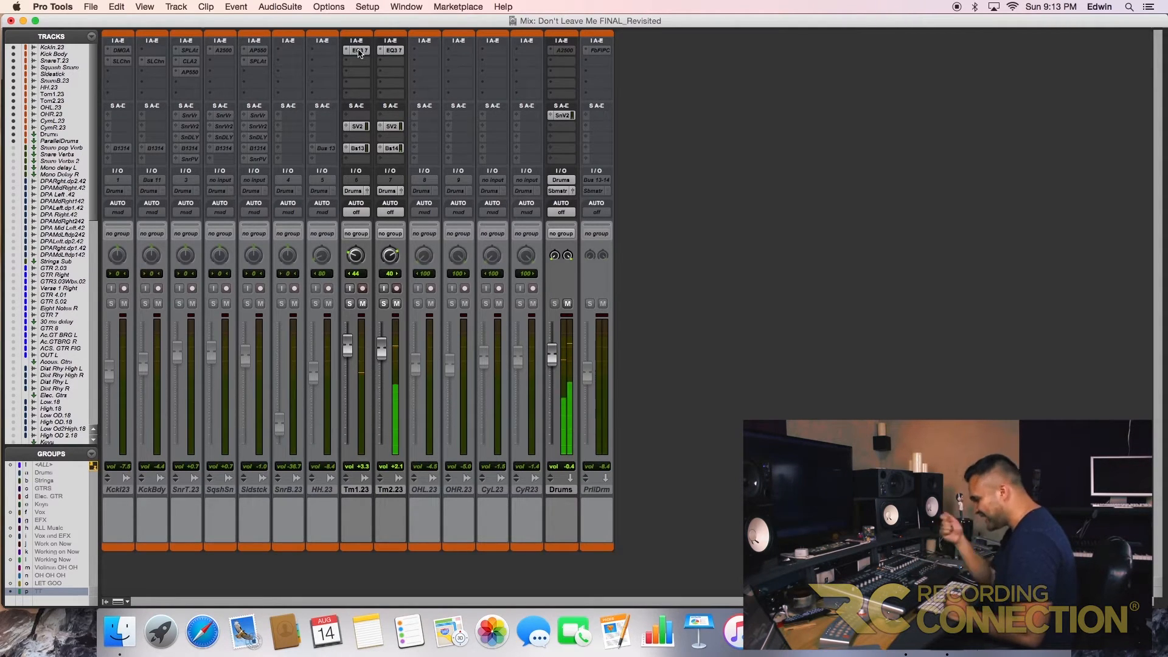
pyautogui.click(399, 52)
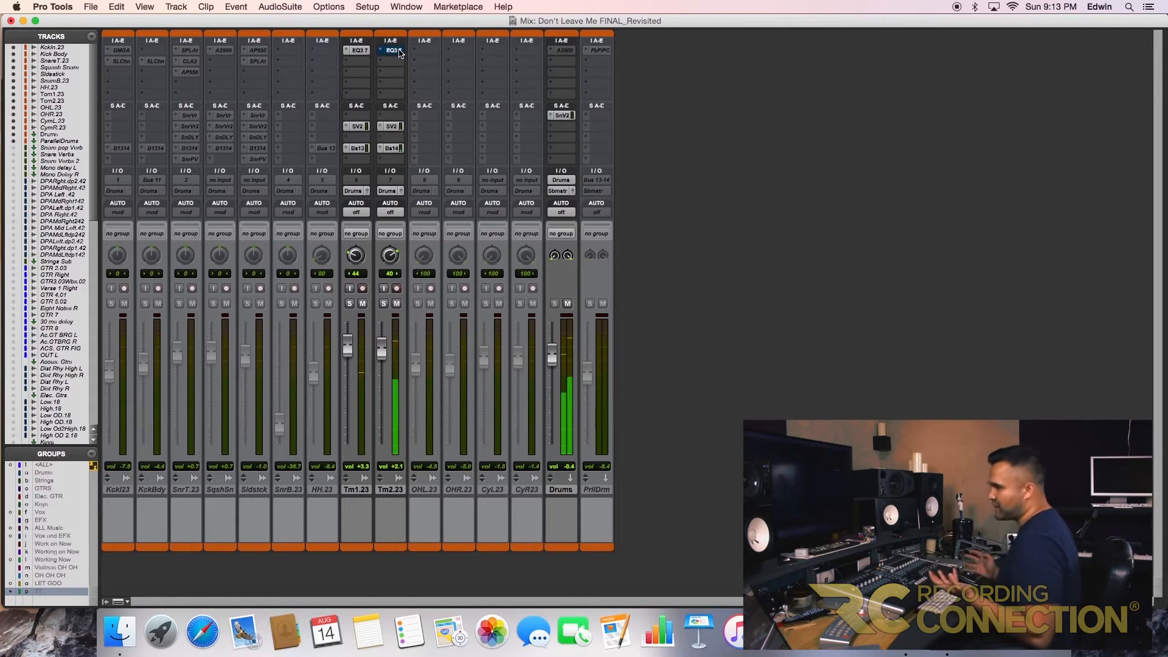
pyautogui.keyDown('super'); pyautogui.click(399, 52); pyautogui.keyUp('super')
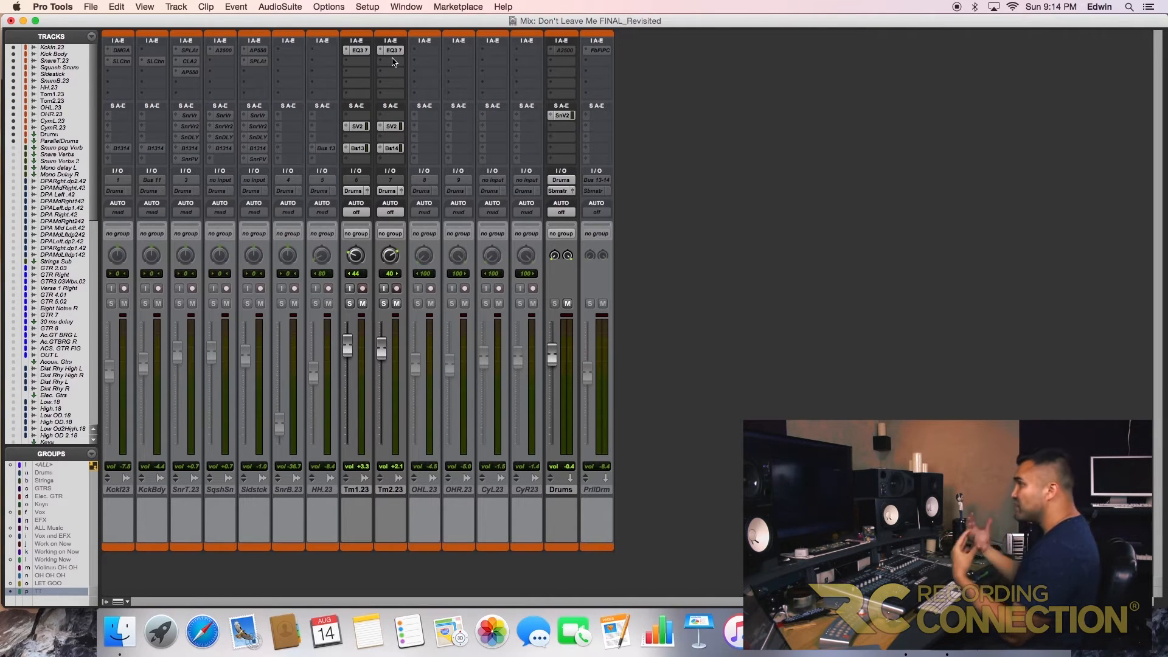
# Add the Dyn3 Compressor/Limiter (mono) to the second insert slot of both the Tom1 and Tom2 tracks
pyautogui.click(393, 61)
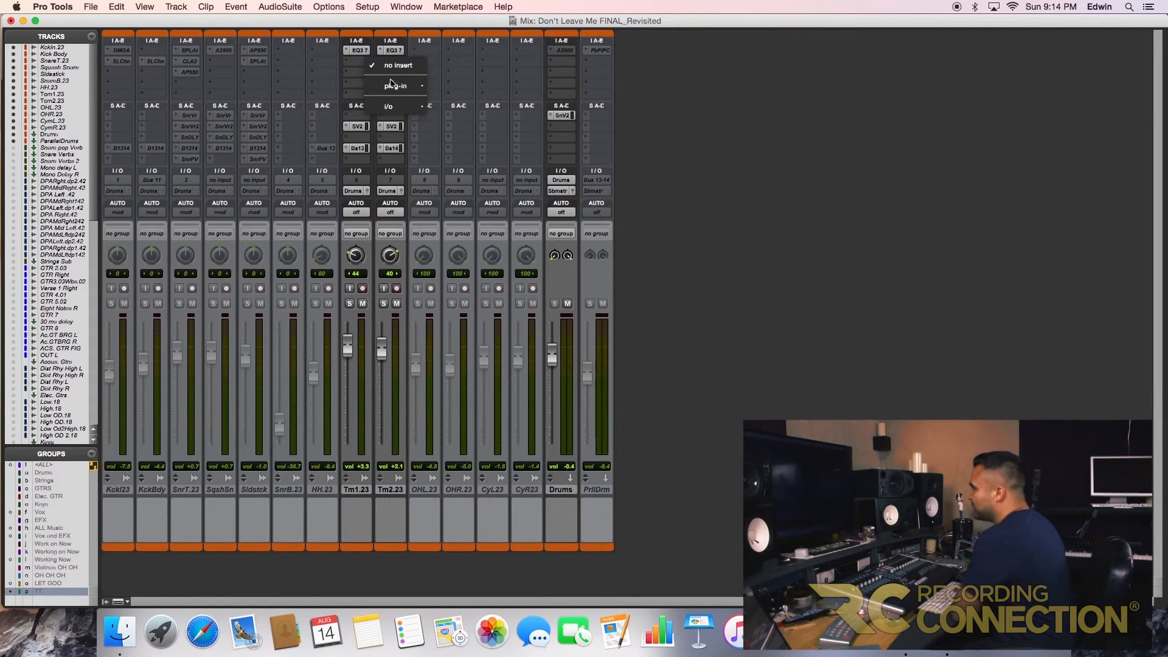
pyautogui.moveTo(391, 88)
pyautogui.moveTo(468, 99)
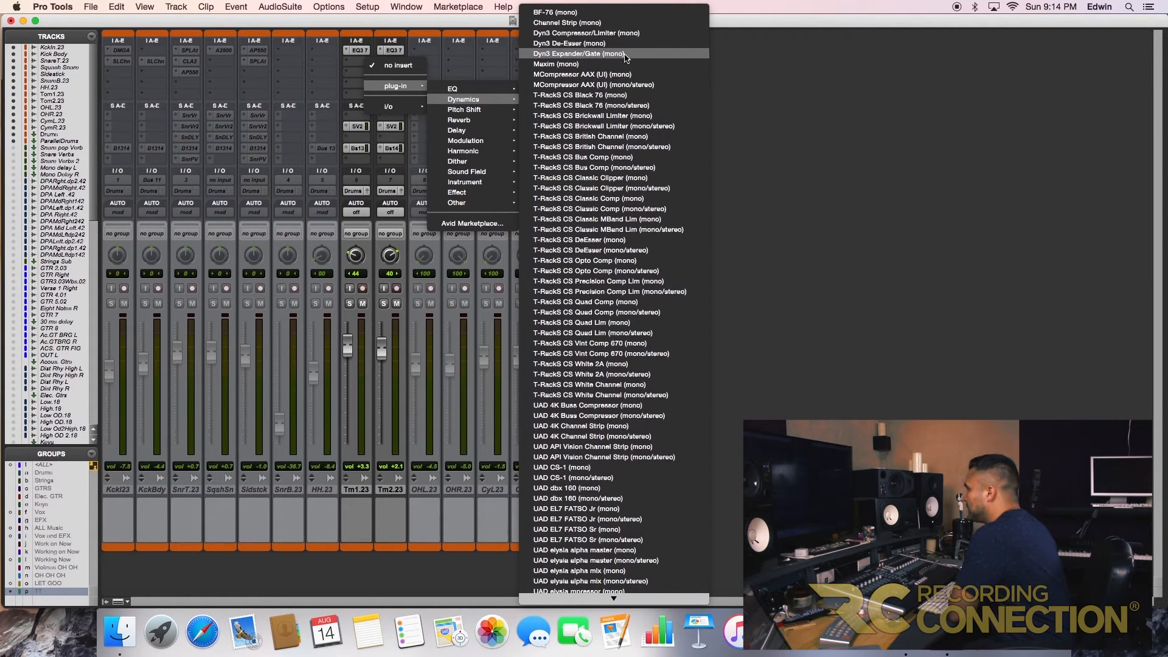
pyautogui.click(587, 33)
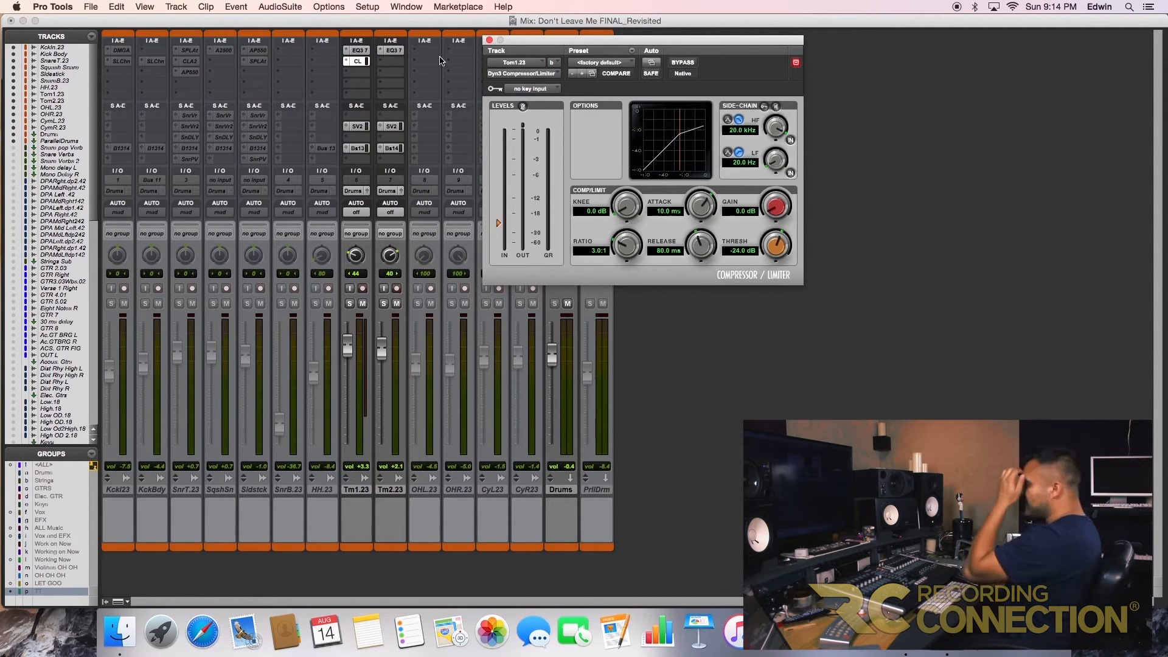
pyautogui.moveTo(358, 61); pyautogui.dragTo(392, 61)
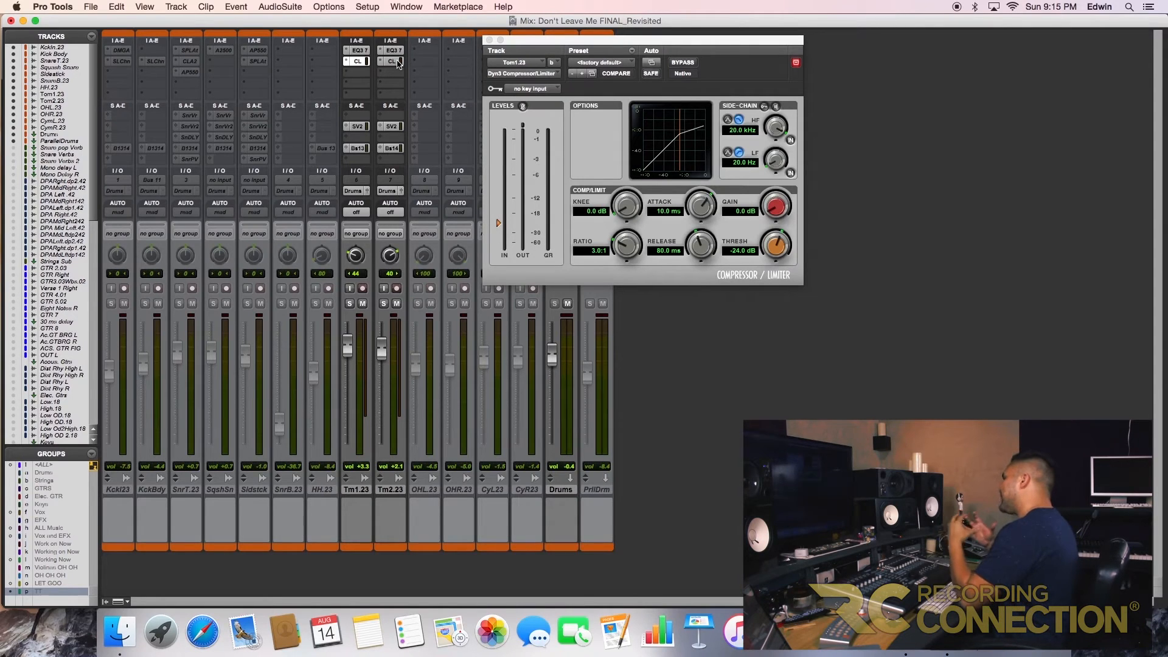
# Start playback and set Tom1's compressor to a 5.3 dB knee, -30.6 dB threshold and 3.9:1 ratio
pyautogui.press('space')
pyautogui.moveTo(636, 208); pyautogui.dragTo(632, 187)
pyautogui.moveTo(776, 247); pyautogui.dragTo(772, 255)
pyautogui.moveTo(630, 250); pyautogui.dragTo(628, 245)
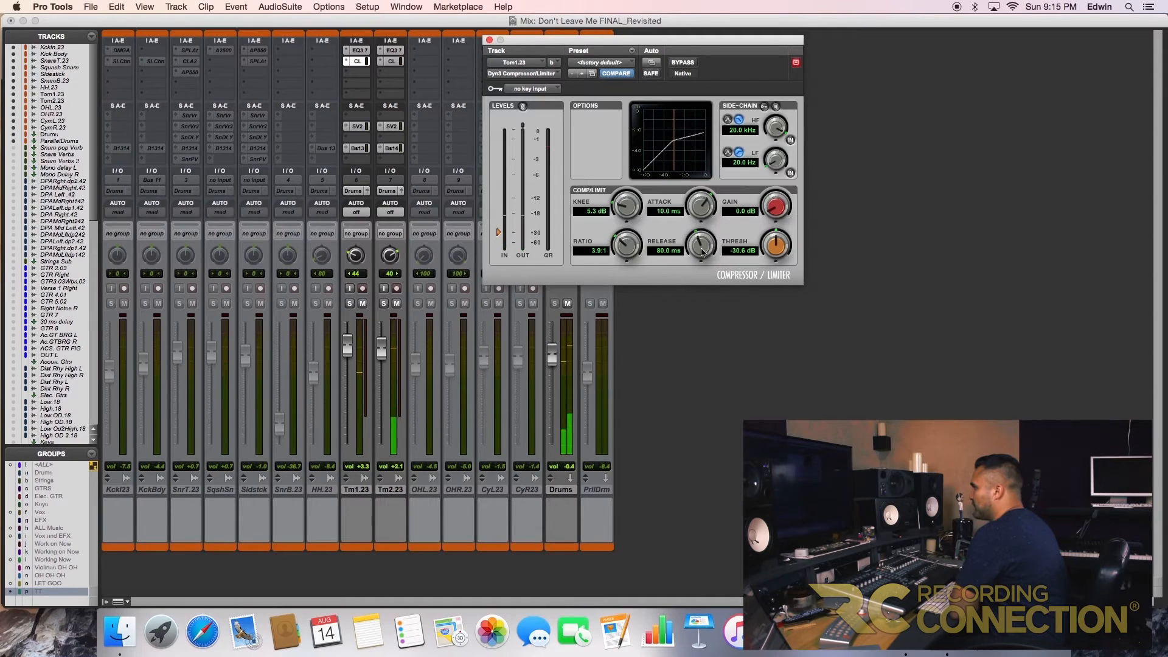
# Set Tom1's compressor to a 9.7 ms release, 3.5 ms attack and 1.1 dB gain
pyautogui.moveTo(702, 260)
pyautogui.mouseDown()
pyautogui.moveTo(700, 292)
pyautogui.moveTo(706, 261)
pyautogui.mouseUp()
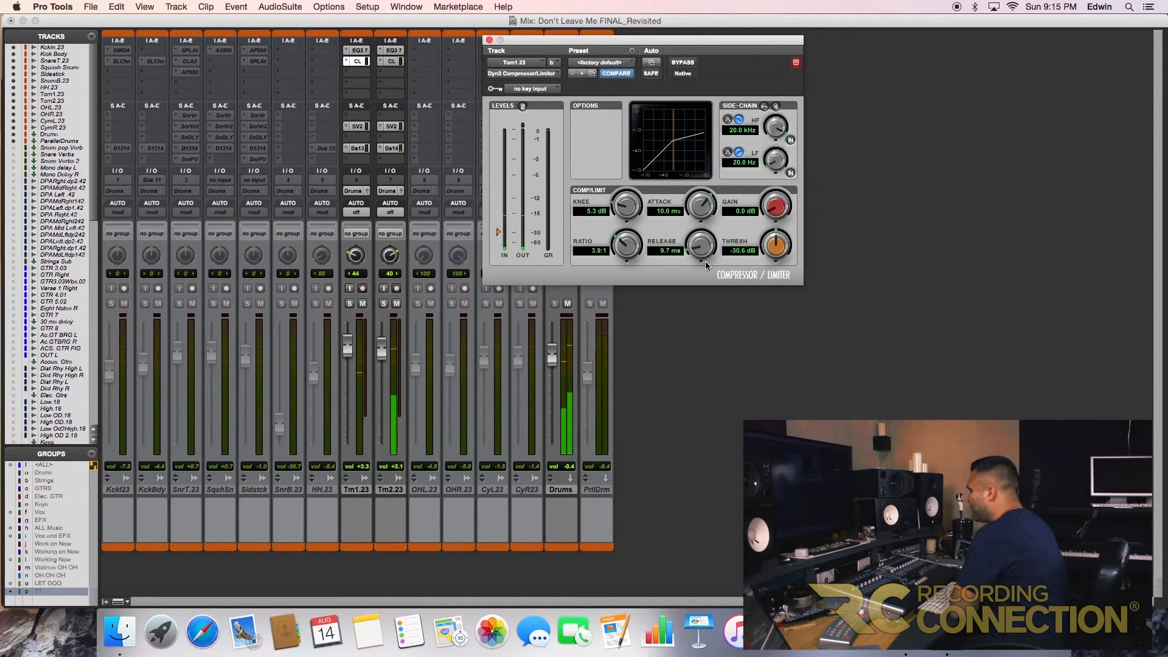
pyautogui.moveTo(708, 219)
pyautogui.mouseDown()
pyautogui.moveTo(709, 202)
pyautogui.moveTo(695, 233)
pyautogui.mouseUp()
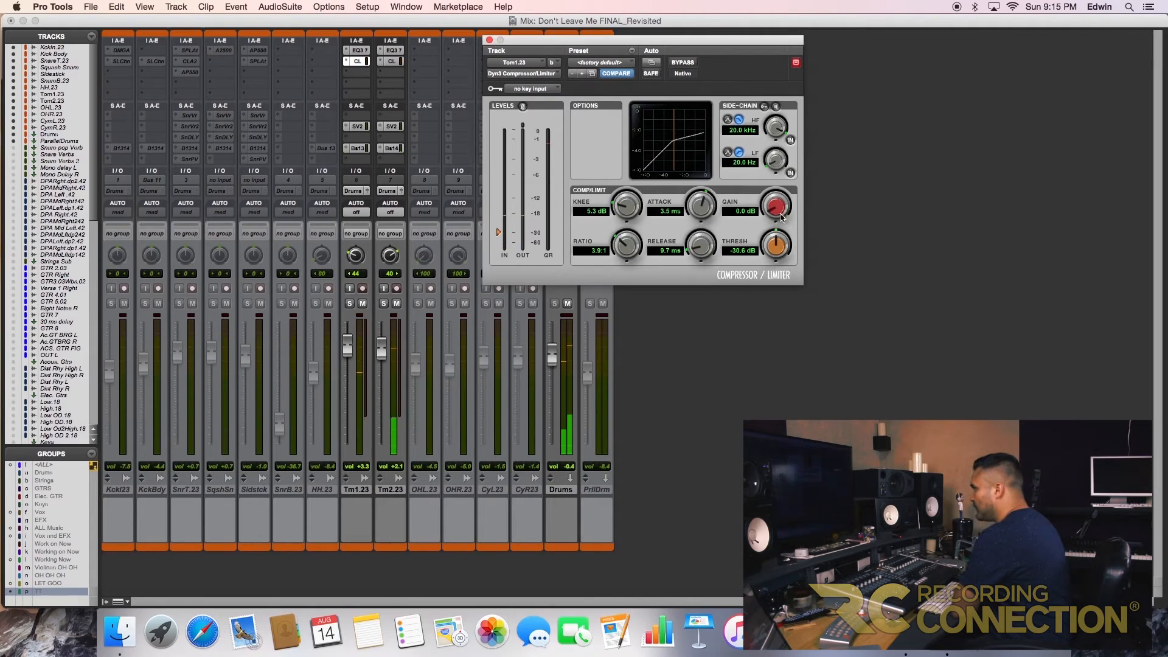
pyautogui.moveTo(783, 211); pyautogui.dragTo(780, 206)
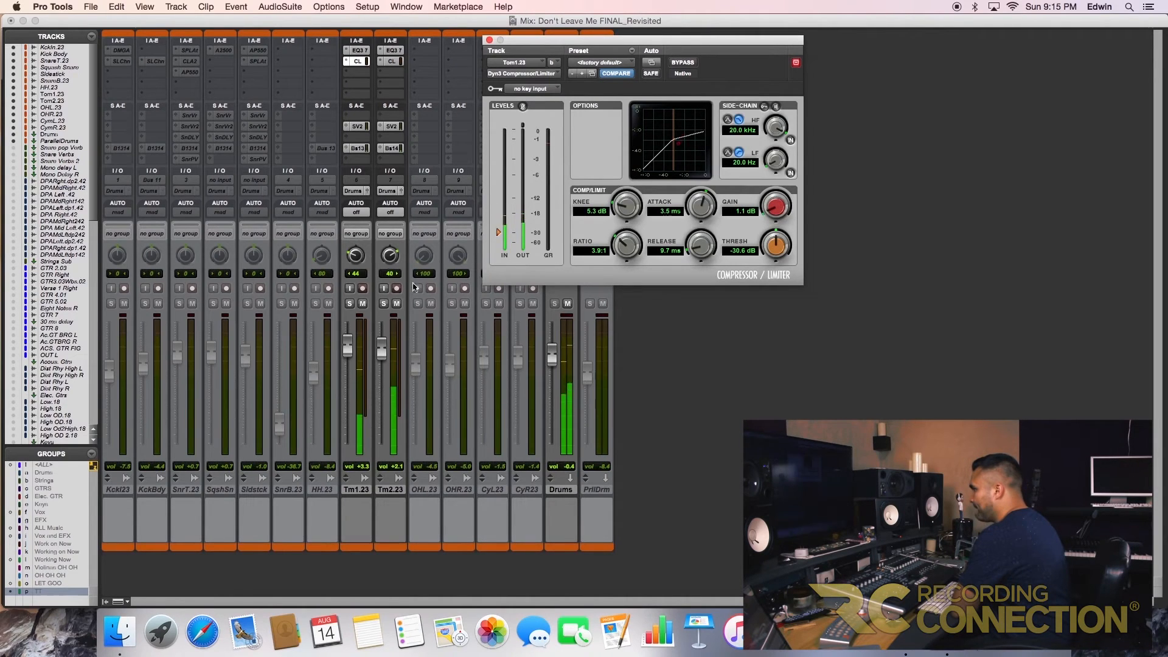
# Open Tom2's compressor and set its threshold to -27.9 dB, knee to 3.8 dB and ratio to 4.8:1
pyautogui.click(391, 61)
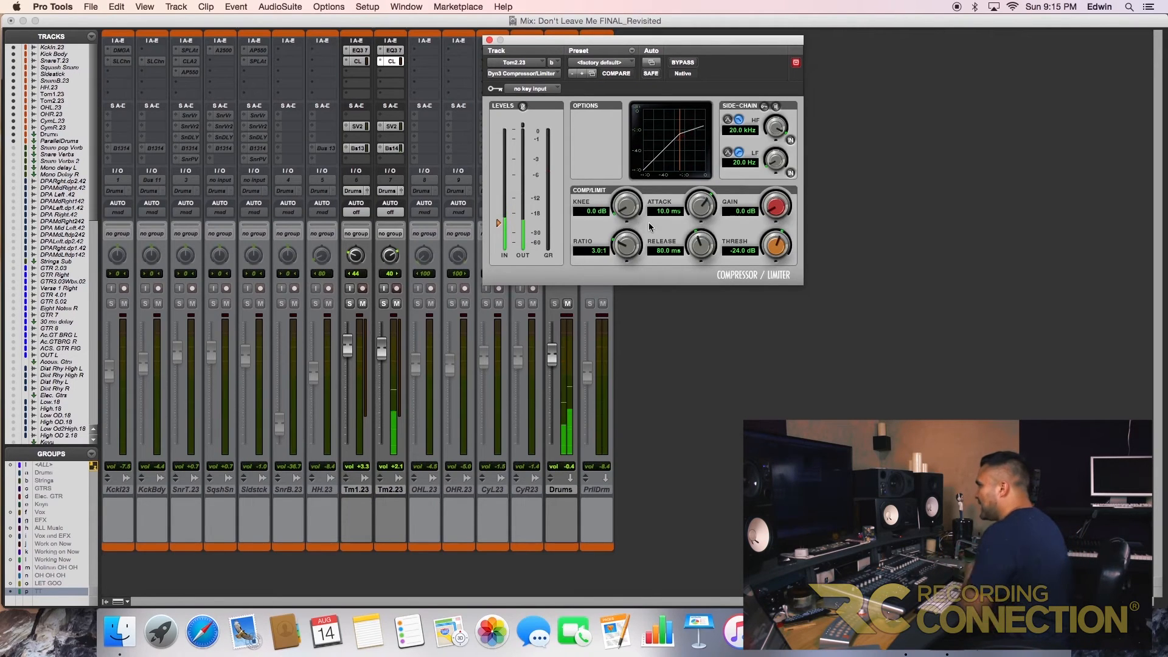
pyautogui.moveTo(770, 249); pyautogui.dragTo(771, 249)
pyautogui.moveTo(639, 206); pyautogui.dragTo(638, 188)
pyautogui.moveTo(628, 247); pyautogui.dragTo(628, 239)
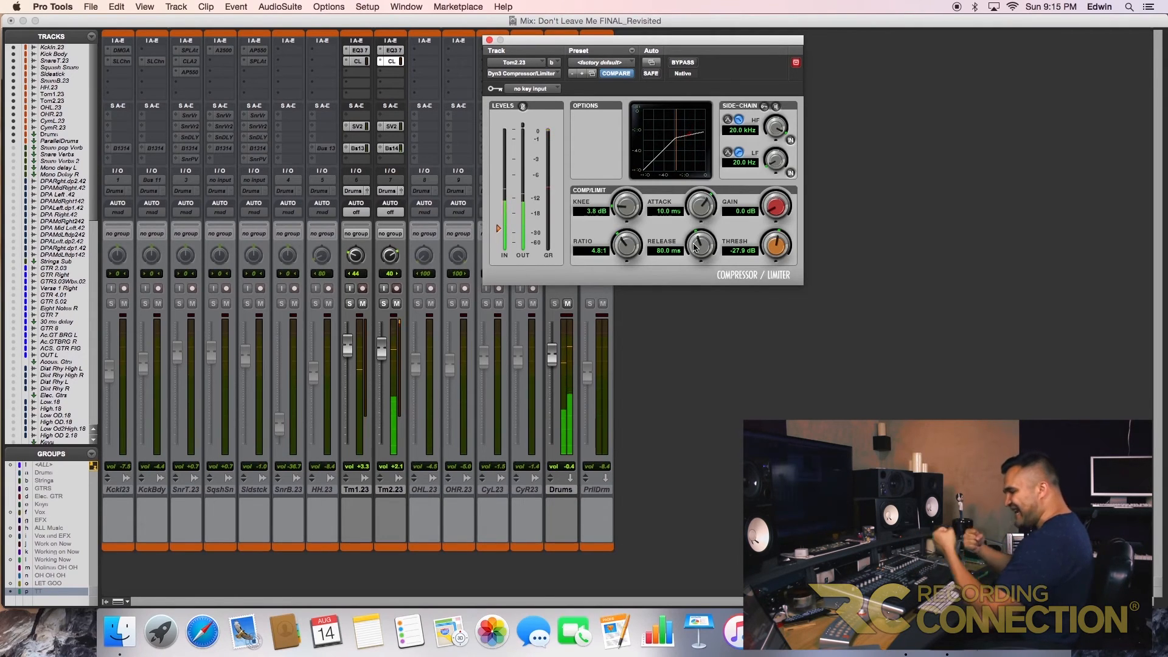
# Set Tom2's compressor to an 8.4 ms release and a 4.4 ms attack
pyautogui.moveTo(695, 250); pyautogui.dragTo(699, 211)
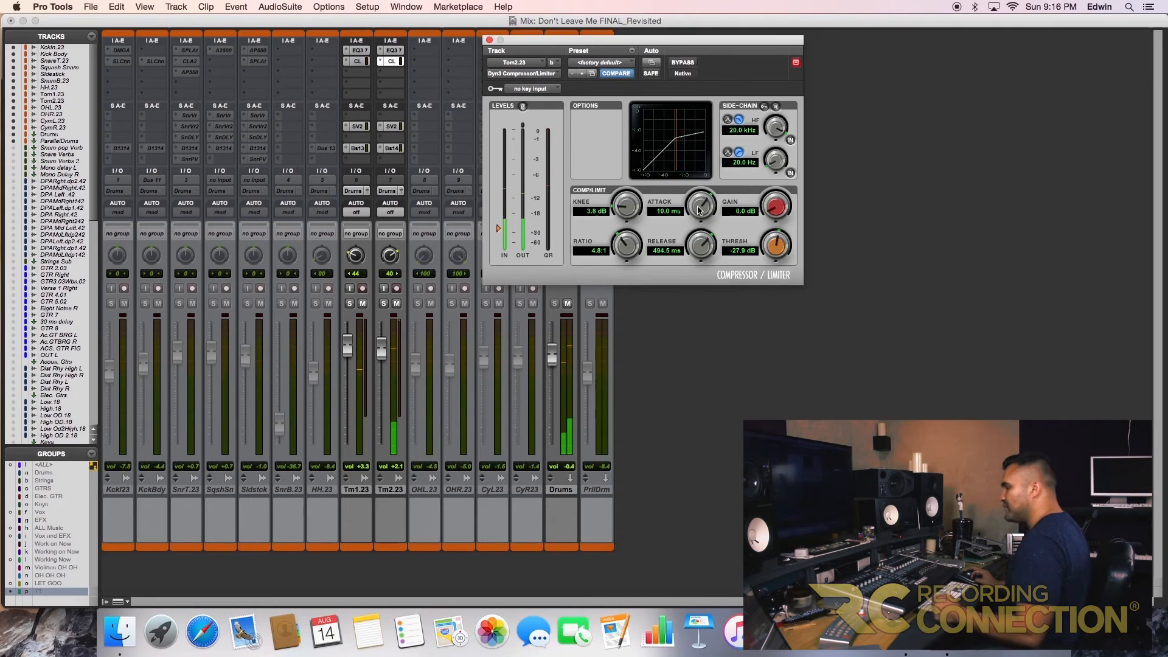
pyautogui.moveTo(699, 210); pyautogui.dragTo(698, 256)
pyautogui.moveTo(702, 209); pyautogui.dragTo(699, 218)
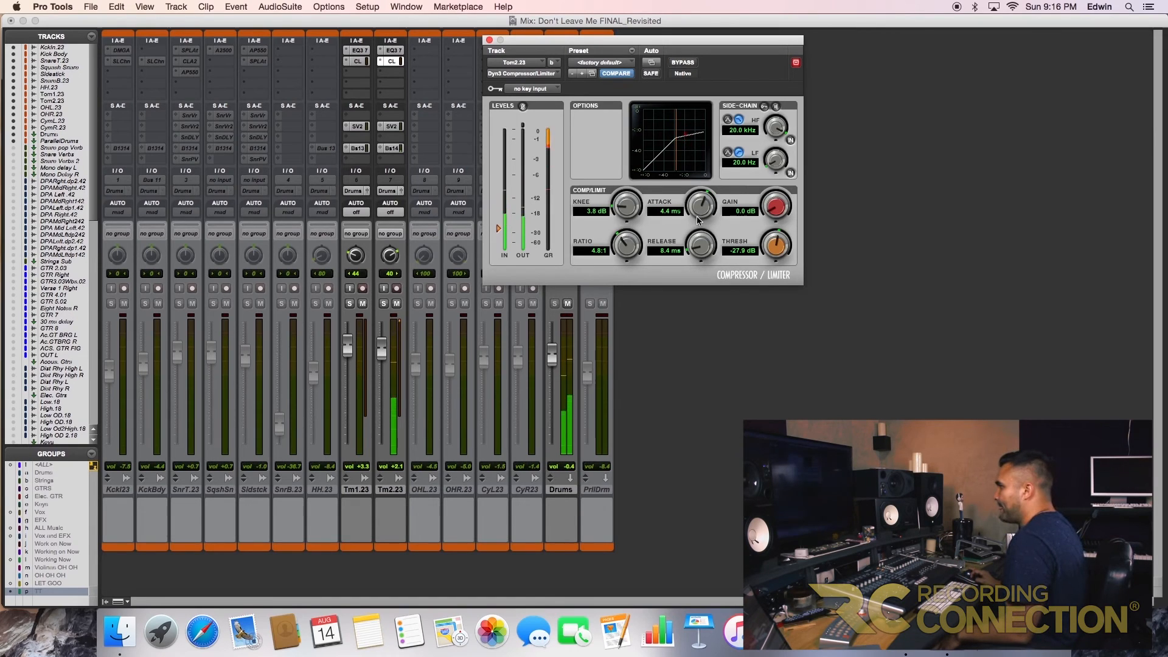
# Set the threshold of Tom2's compressor to -22.5 dB and bypass the compressor to compare the sound
pyautogui.click(387, 344)
pyautogui.moveTo(765, 248); pyautogui.dragTo(766, 244)
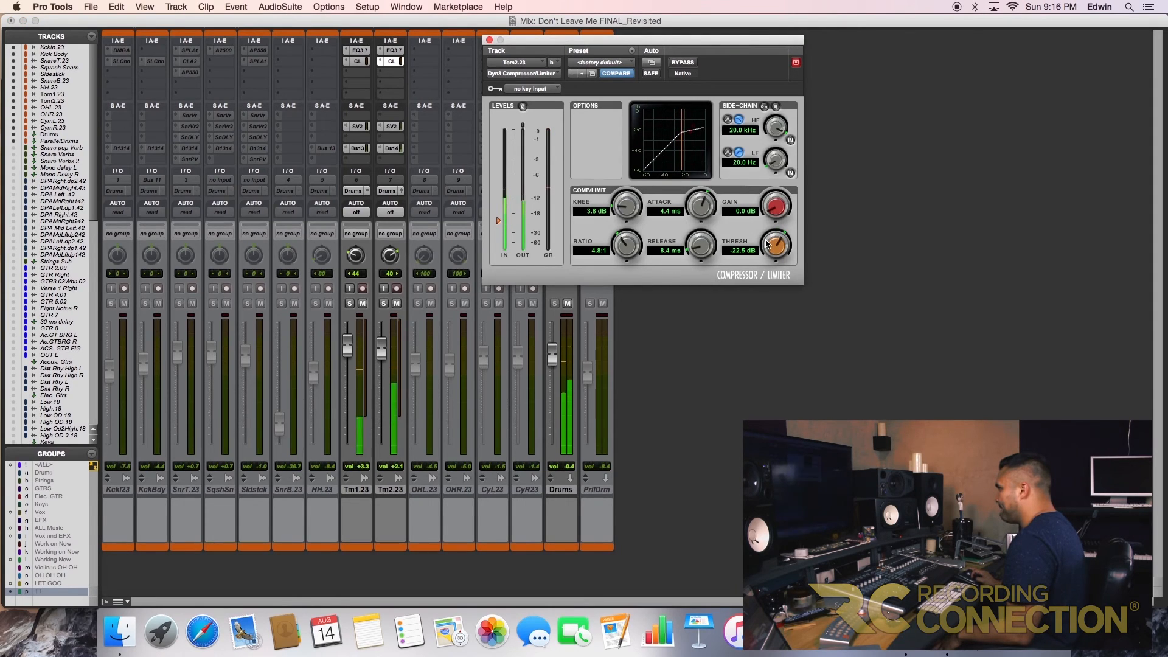
pyautogui.click(691, 66)
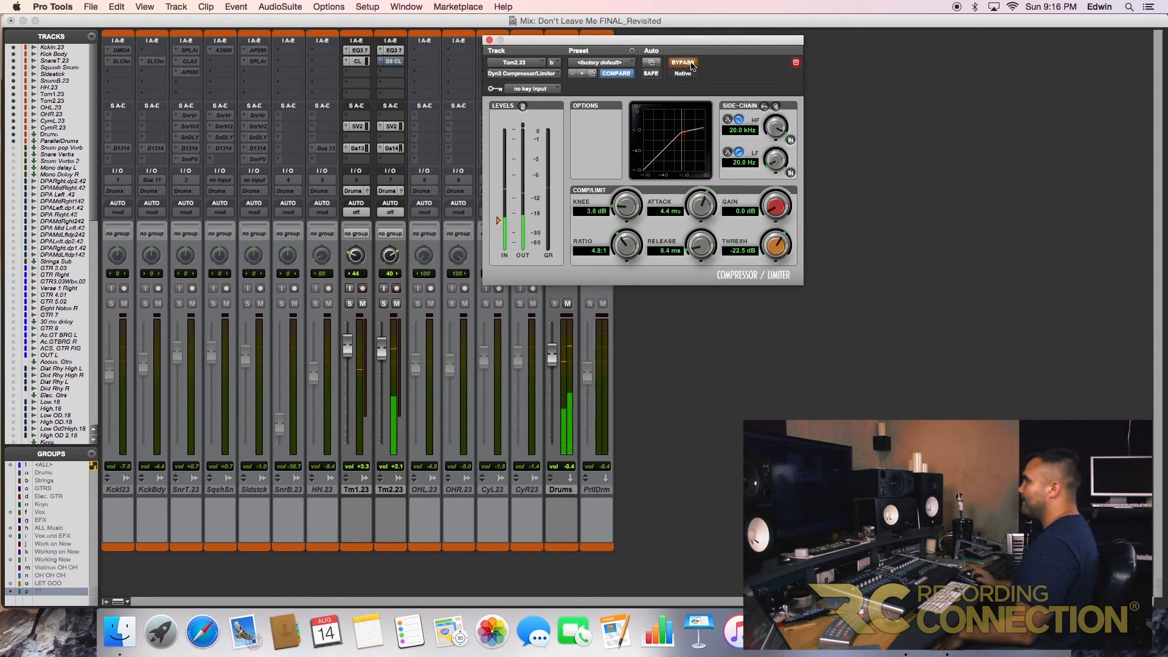
# Re-enable Tom2's compressor, toggling its bypass to compare the compressed and uncompressed sound, and leave the compressor active
pyautogui.click(691, 66)
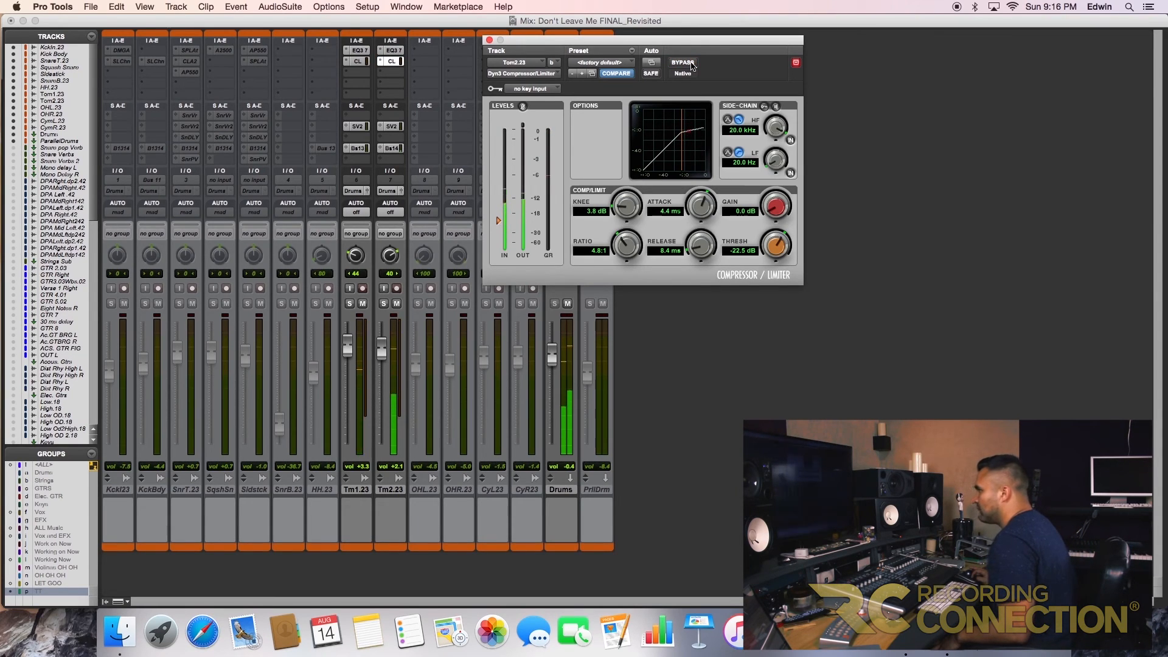
pyautogui.click(691, 66)
pyautogui.click(691, 67)
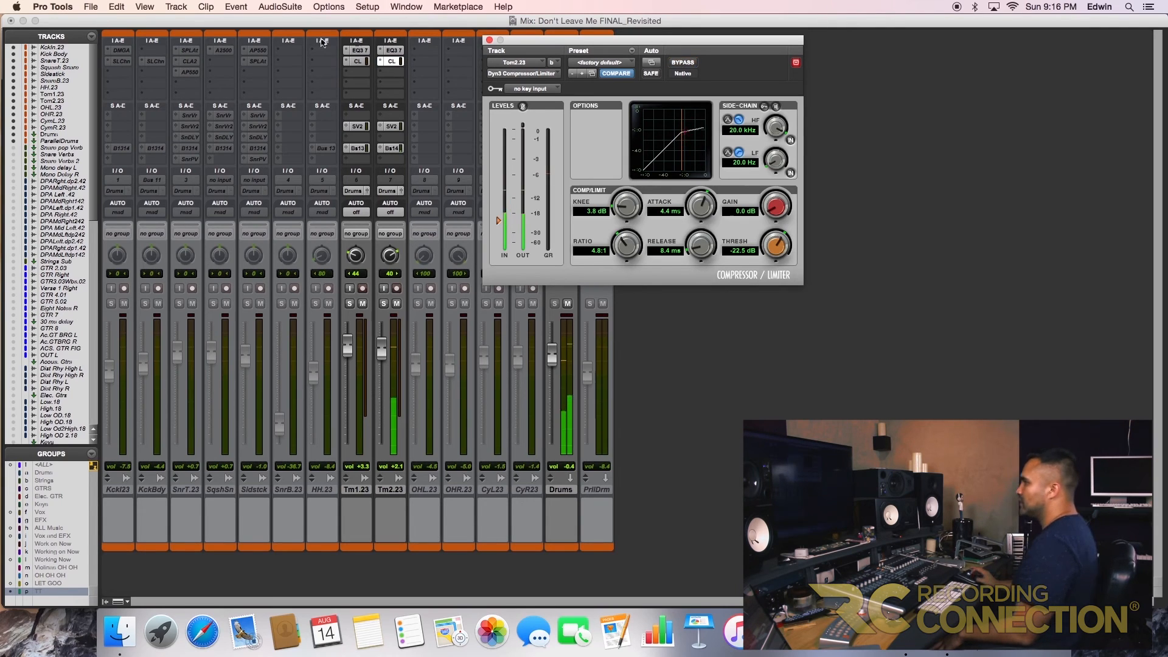
# Open Tom1's compressor and toggle its bypass on and off to compare the compressed and uncompressed sound
pyautogui.click(356, 62)
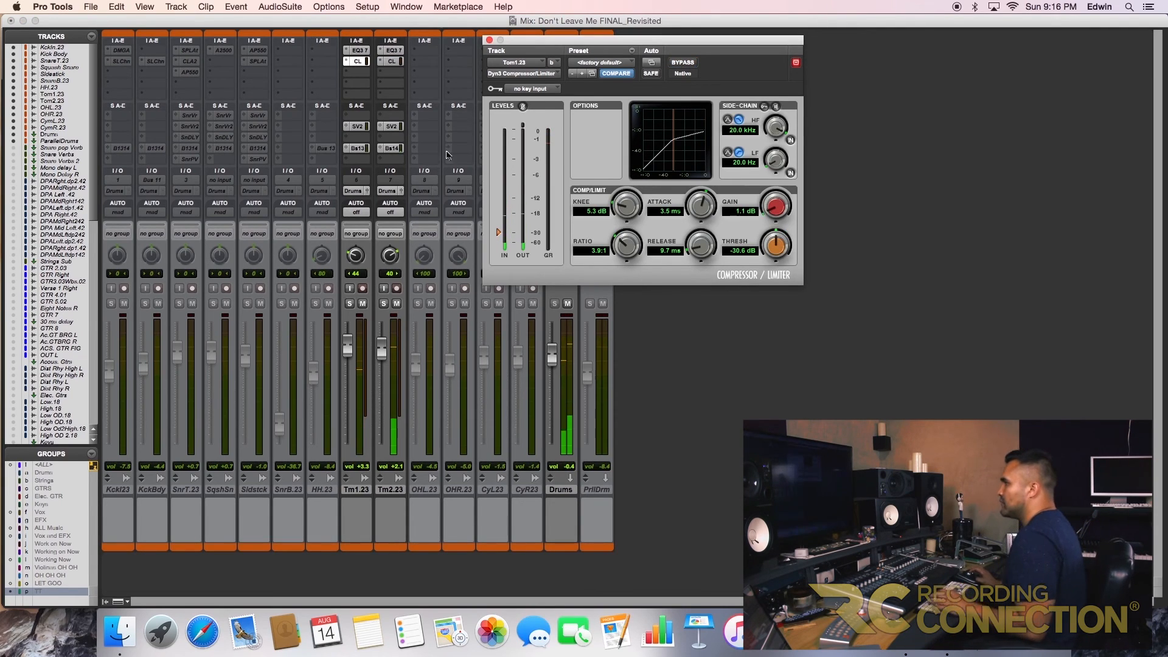
pyautogui.click(689, 66)
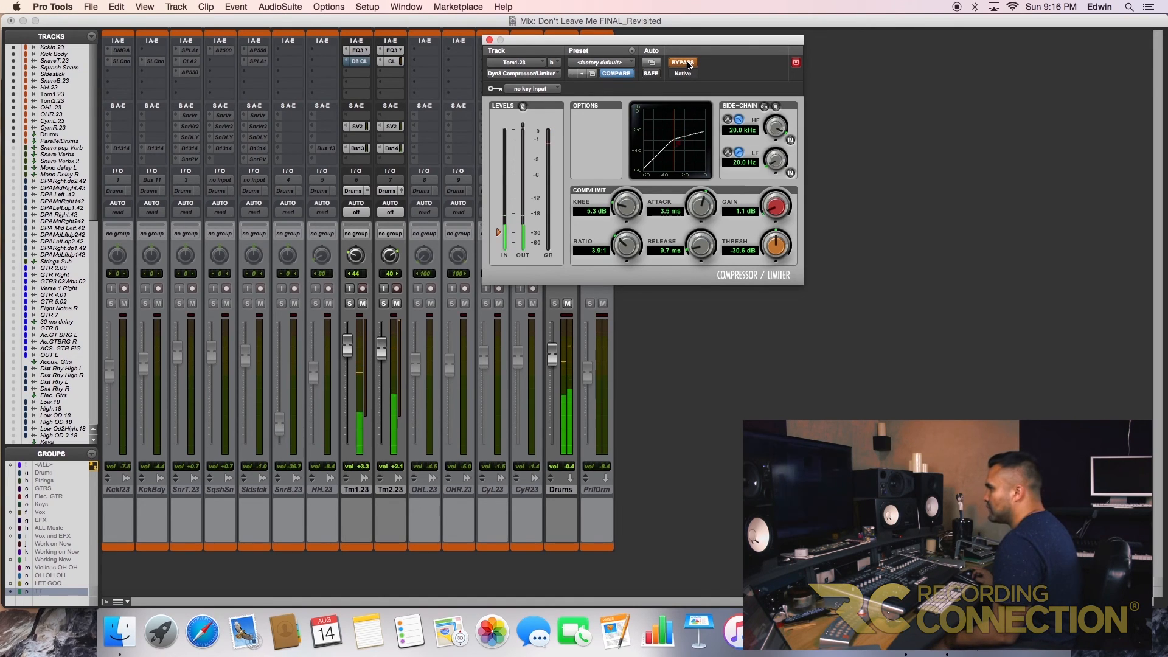
pyautogui.click(689, 66)
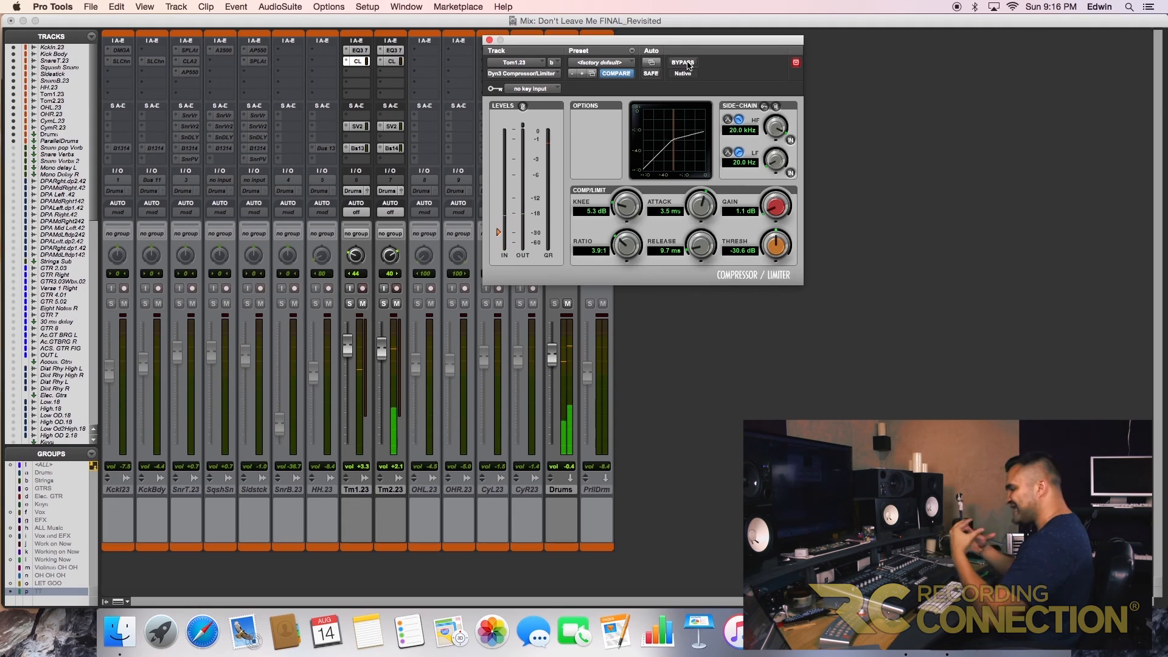
# Rebalance the tom faders, setting Tom2's volume to -0.6 dB and Tom1's volume to +3.8 dB
pyautogui.moveTo(381, 354); pyautogui.dragTo(348, 349)
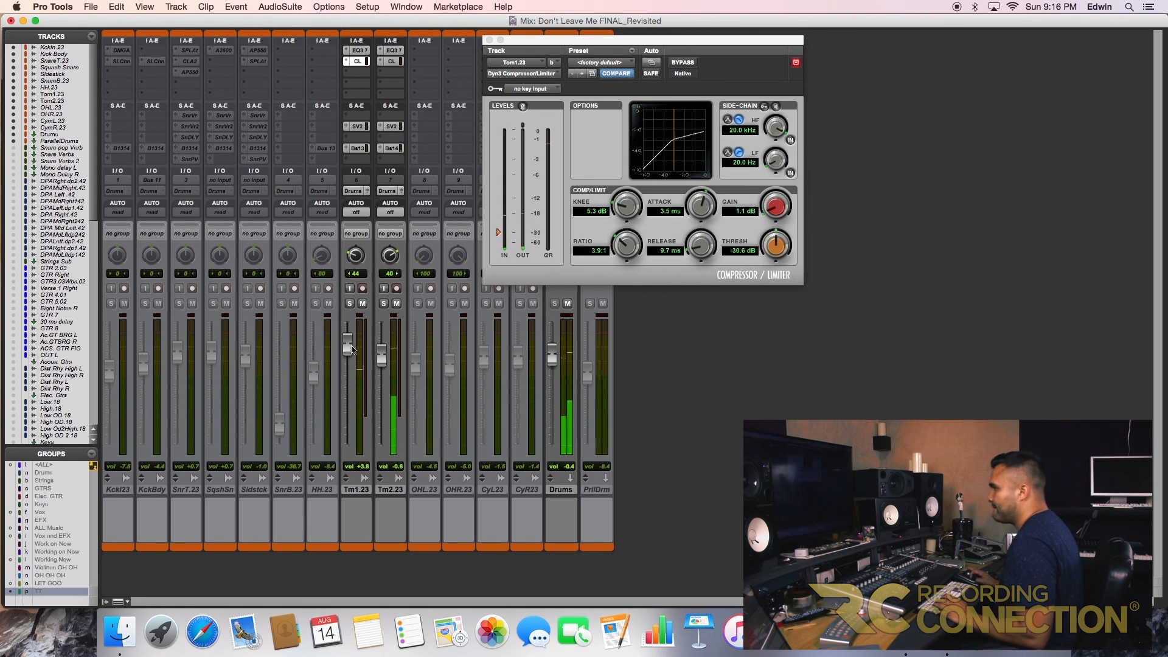